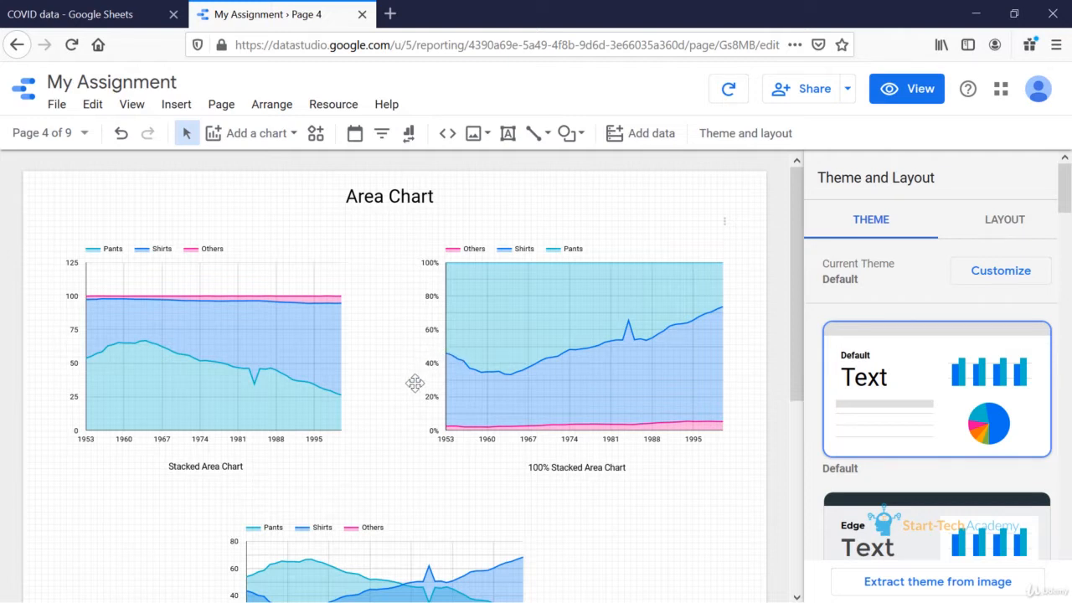
# Look over the area charts on the report page, and switch to Excel to compare the timeseries and Areachart workbooks
pyautogui.scroll(-2, 416, 530)
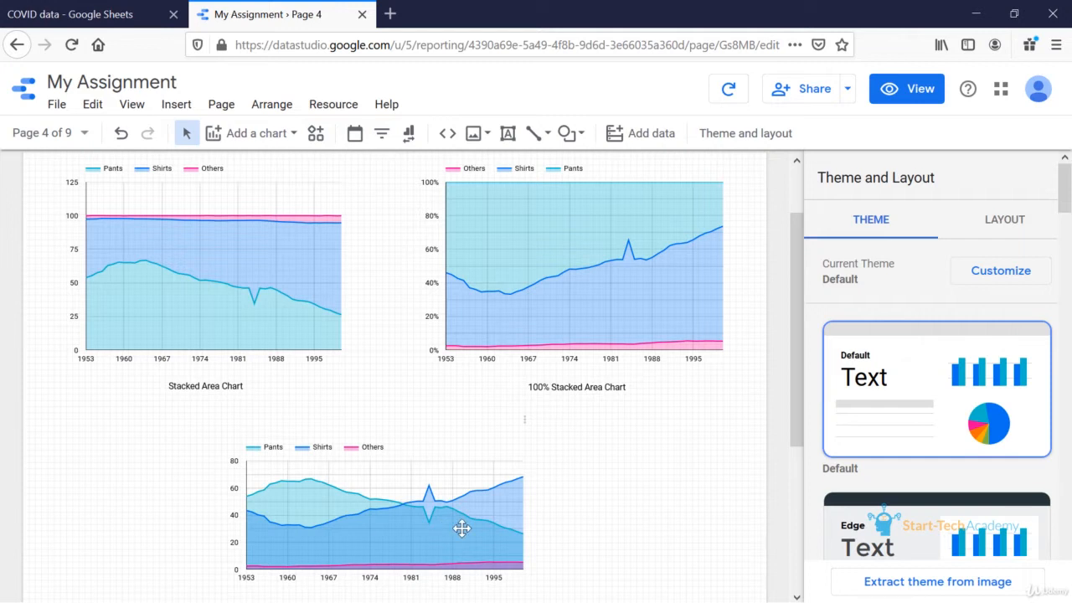
pyautogui.scroll(2, 227, 329)
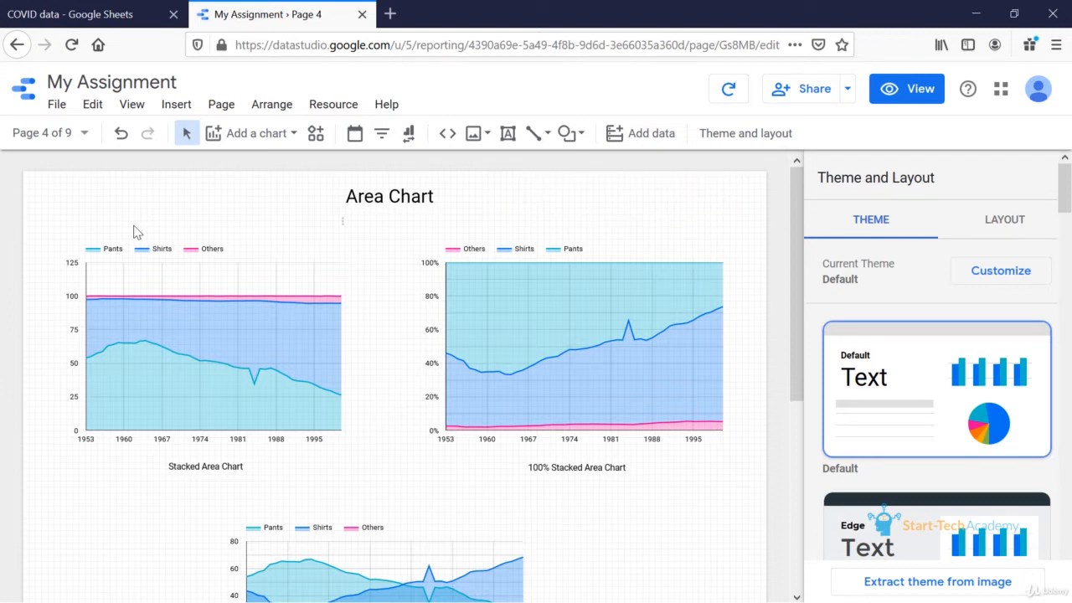
pyautogui.hotkey('alt', 'Tab')
pyautogui.hotkey('alt', 'Tab')
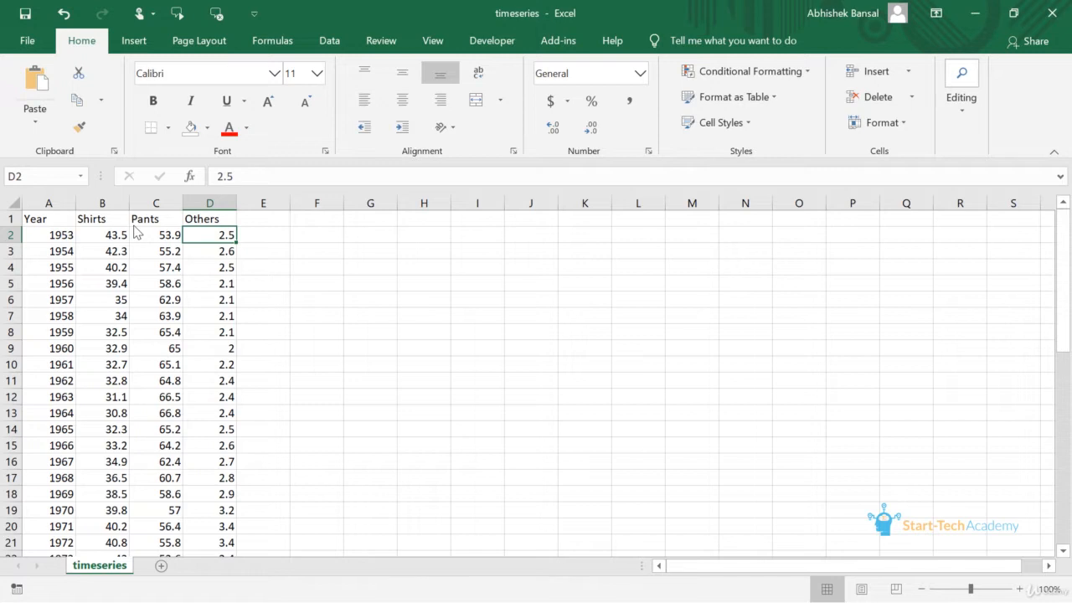
pyautogui.hotkey('alt', 'Tab')
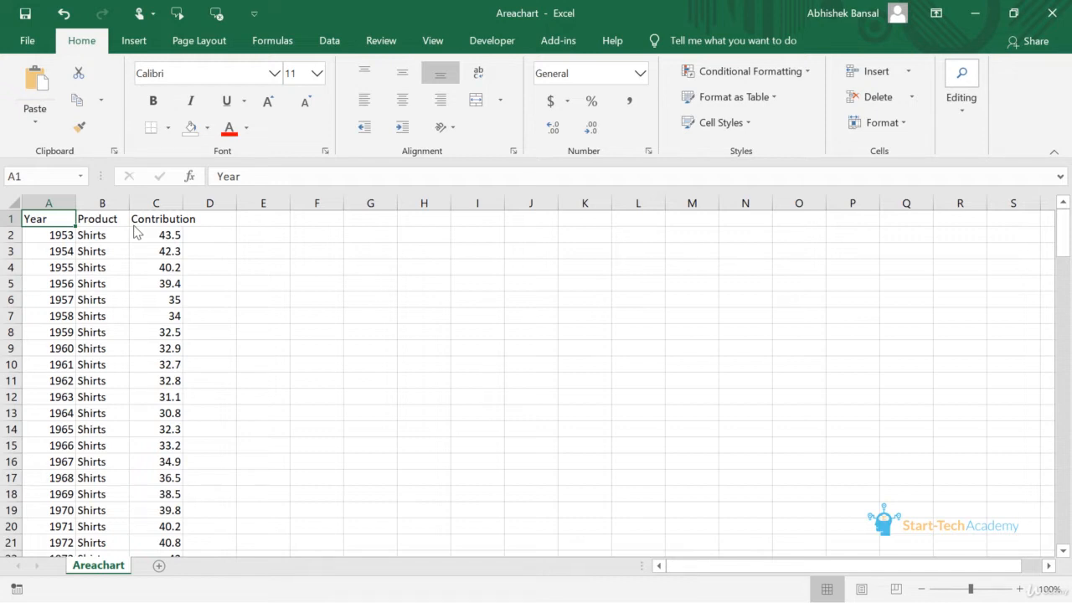
# Examine how the Product column of the Areachart sheet is organised, from its last row back up through the product groups
pyautogui.click(101, 223)
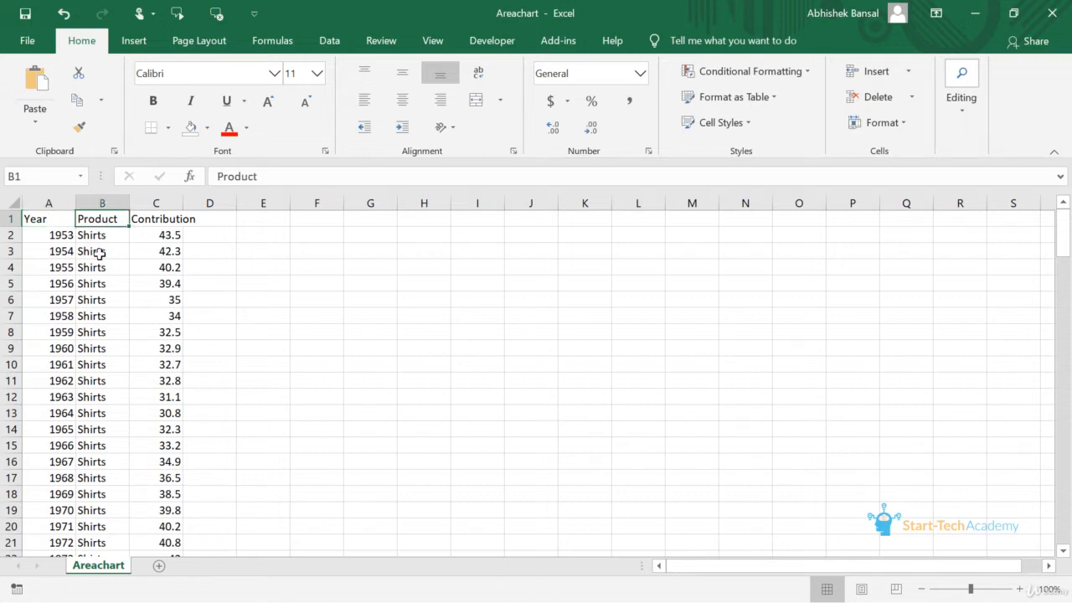
pyautogui.click(107, 288)
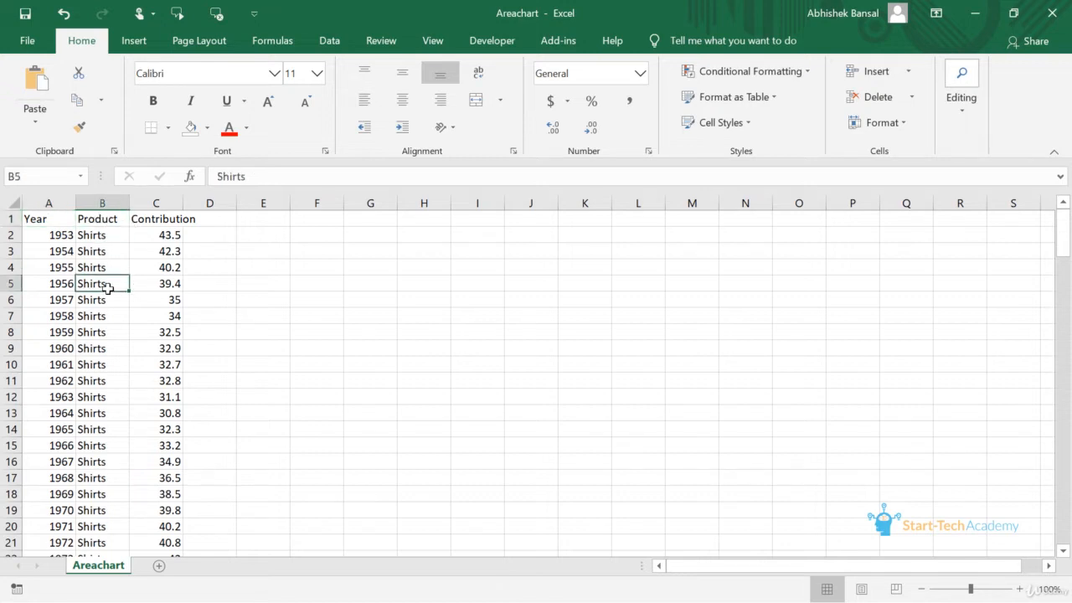
pyautogui.hotkey('ctrl', 'Down')
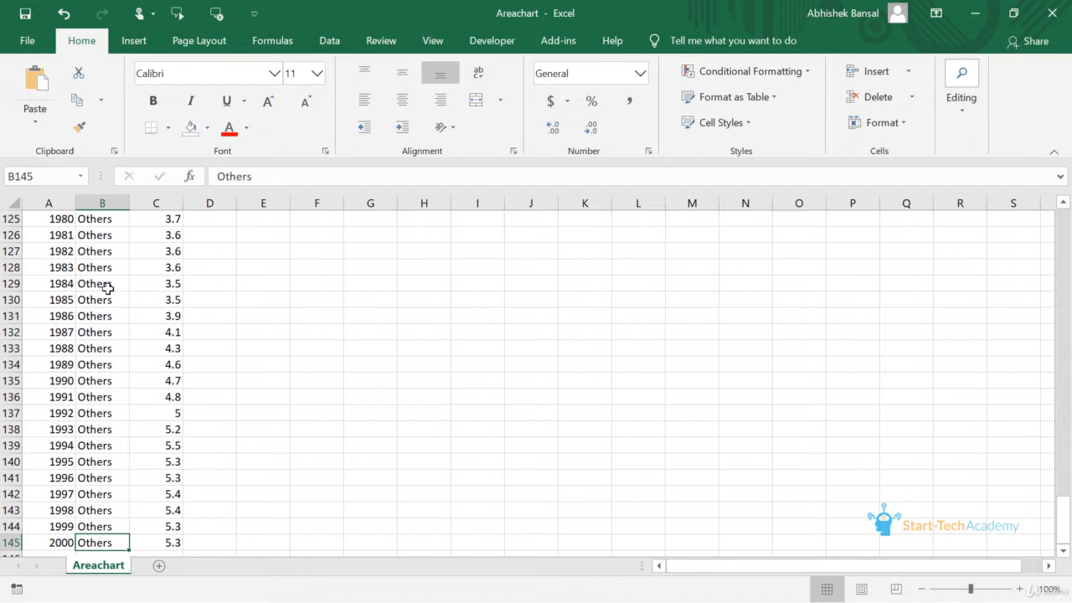
pyautogui.press('Up')
pyautogui.press('Up')
pyautogui.press('Up')
pyautogui.press('Up')
pyautogui.press('Up')
pyautogui.press('Up')
pyautogui.press('Up')
pyautogui.press('Up')
pyautogui.press('Up')
pyautogui.press('Up')
pyautogui.press('Up')
pyautogui.press('Up')
pyautogui.press('Up')
pyautogui.press('Up')
pyautogui.press('Up')
pyautogui.press('Up')
pyautogui.press('Up')
pyautogui.press('Up')
pyautogui.press('Up')
pyautogui.press('Up')
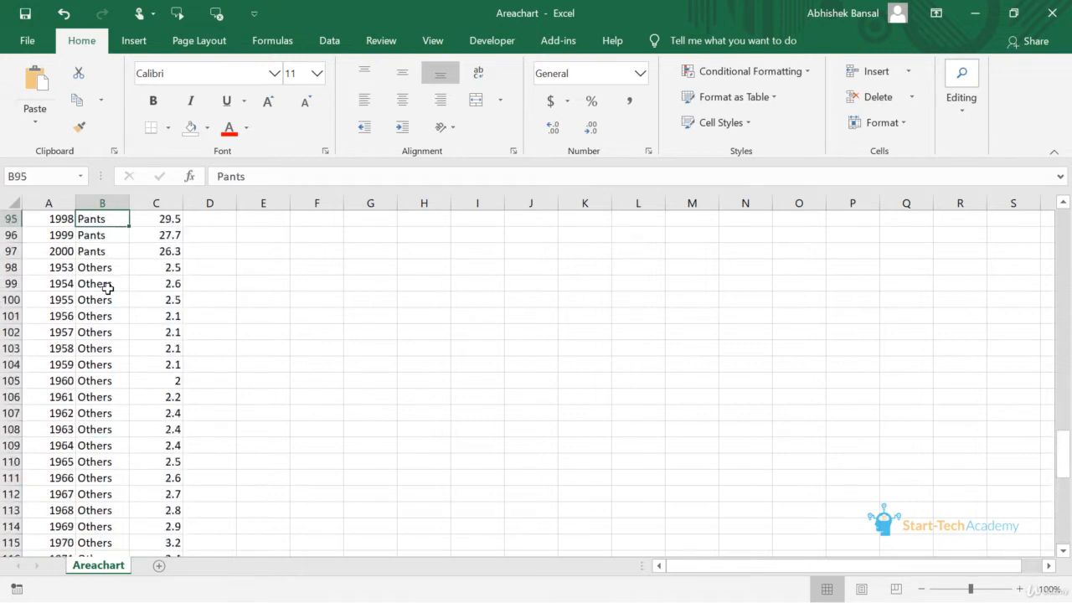
pyautogui.press('Up')
pyautogui.press('Up')
pyautogui.press('Up')
pyautogui.press('Up')
pyautogui.press('Up')
pyautogui.press('Up')
pyautogui.press('Up')
pyautogui.press('Up')
pyautogui.press('Up')
pyautogui.press('Up')
pyautogui.press('Up')
pyautogui.press('Up')
pyautogui.press('Up')
pyautogui.press('Up')
pyautogui.press('Up')
pyautogui.press('Up')
pyautogui.press('Up')
pyautogui.press('Up')
pyautogui.press('Up')
pyautogui.press('Up')
pyautogui.hotkey('ctrl', 'Up')
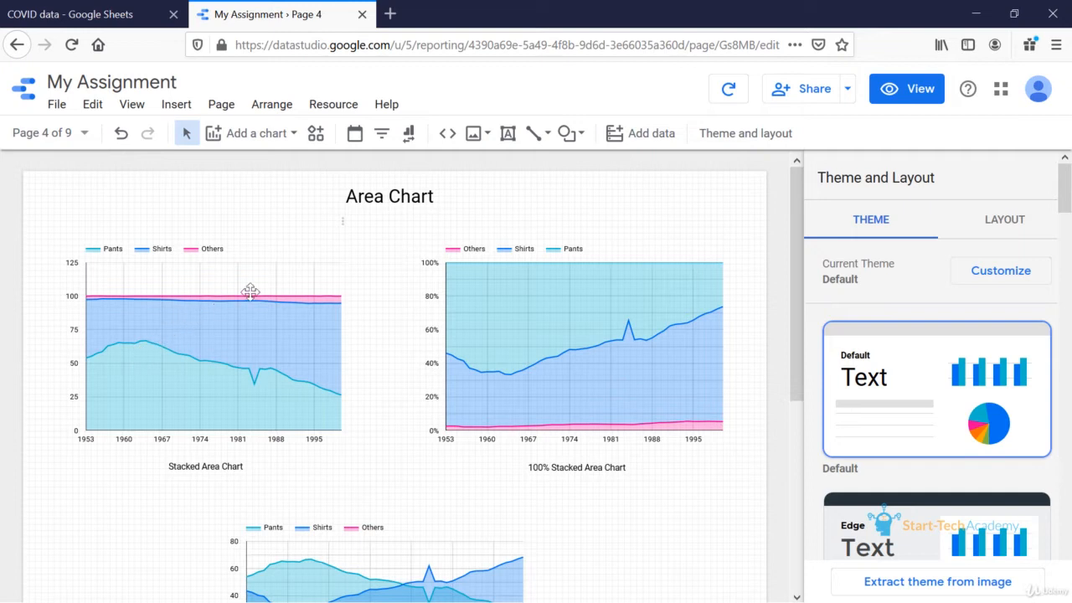
# Switch back to the Data Studio report and check the Areachart.csv data source's field types, including the type options for Year
pyautogui.click(334, 109)
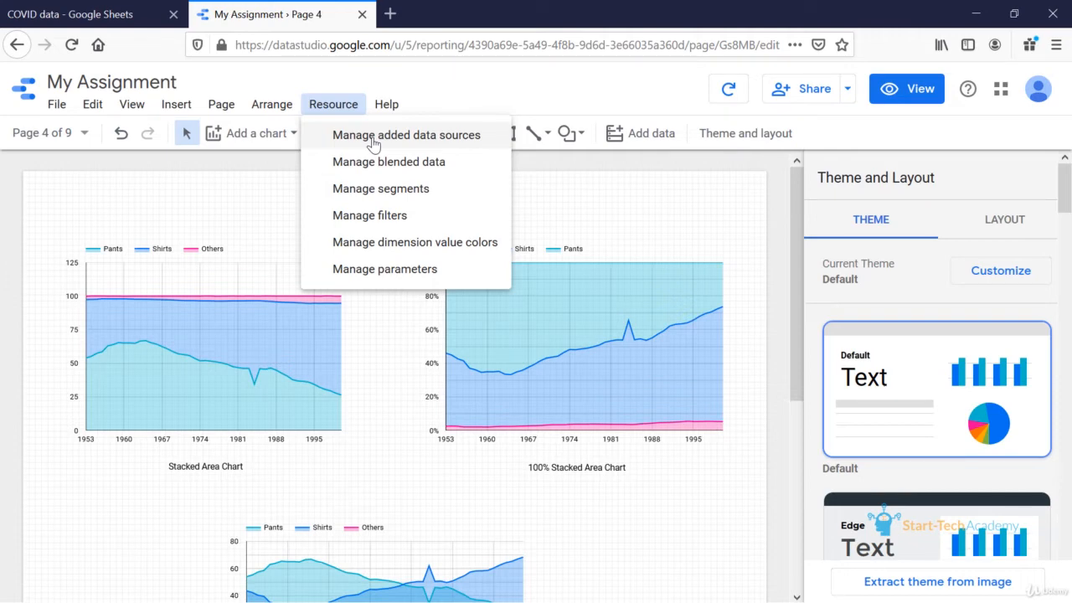
pyautogui.click(374, 145)
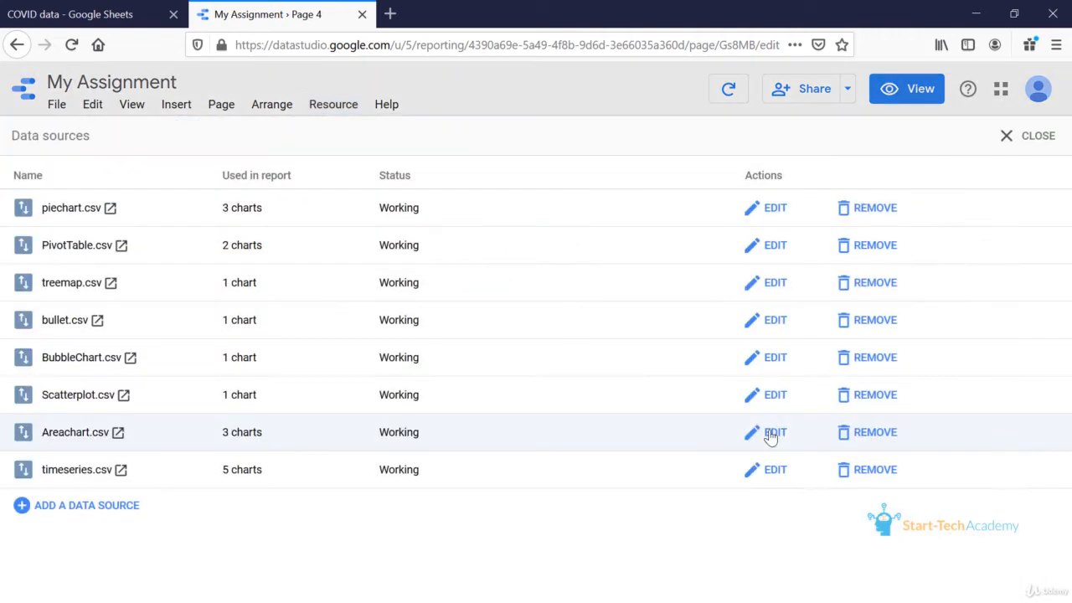
pyautogui.click(769, 433)
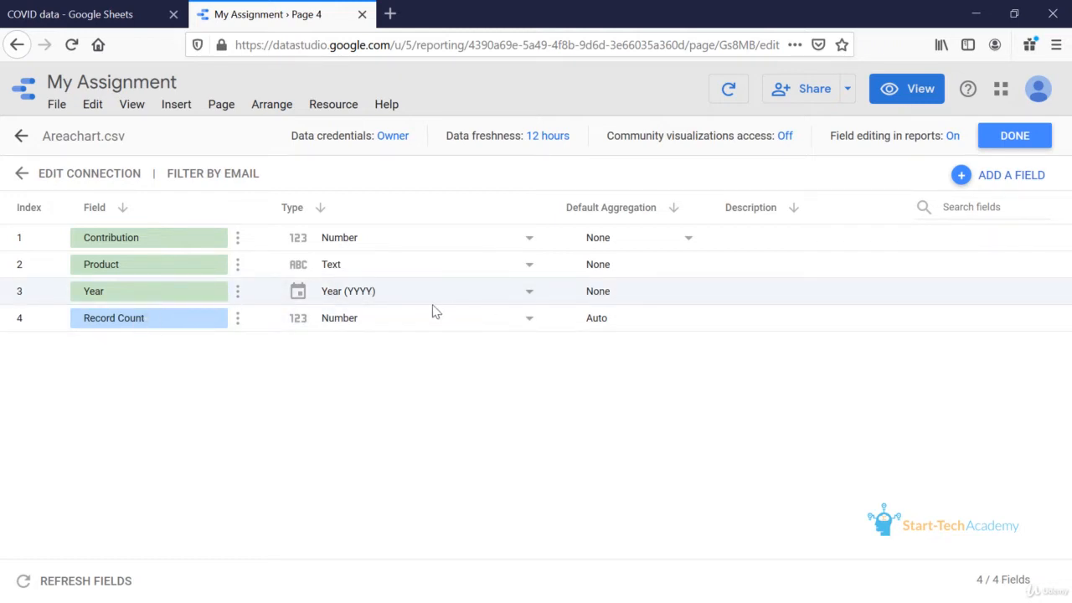
pyautogui.click(505, 300)
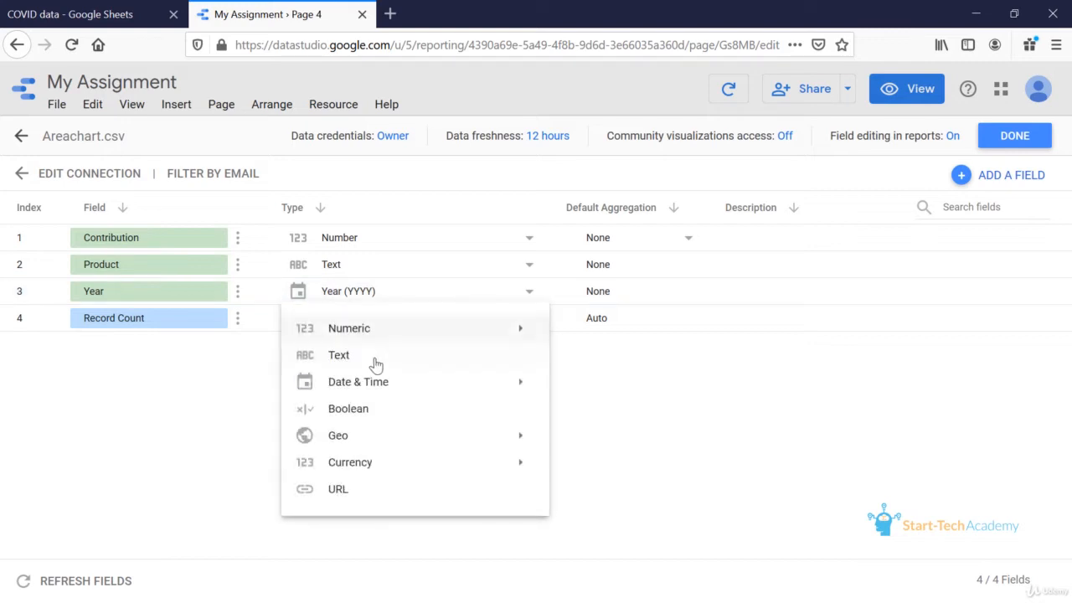
pyautogui.click(622, 391)
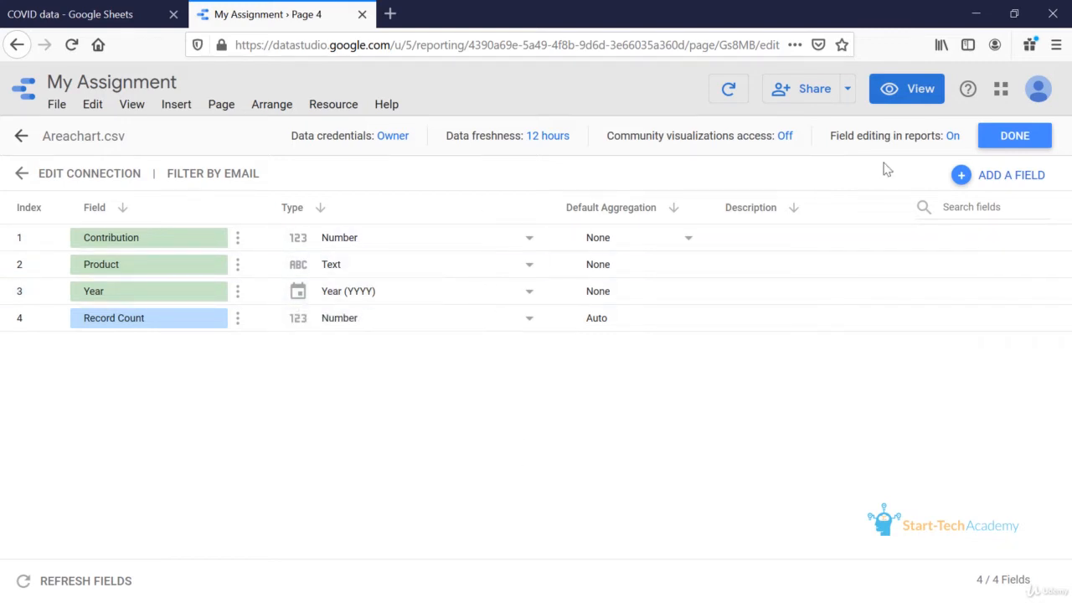
pyautogui.click(1014, 137)
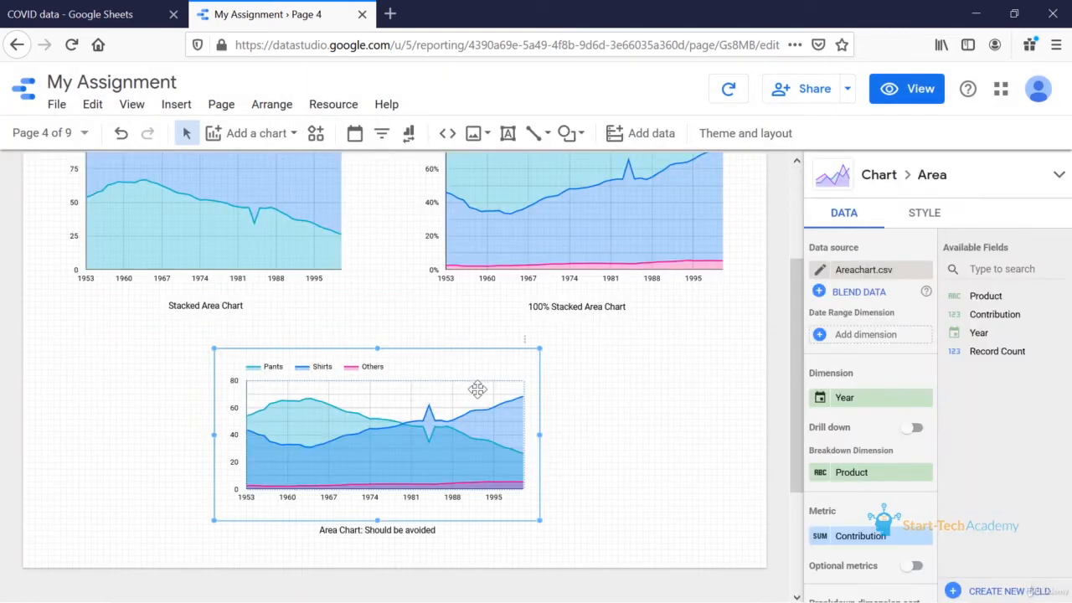
# Check the area chart types available for adding to the report, and deselect the overlapping area chart below the two stacked ones
pyautogui.click(241, 135)
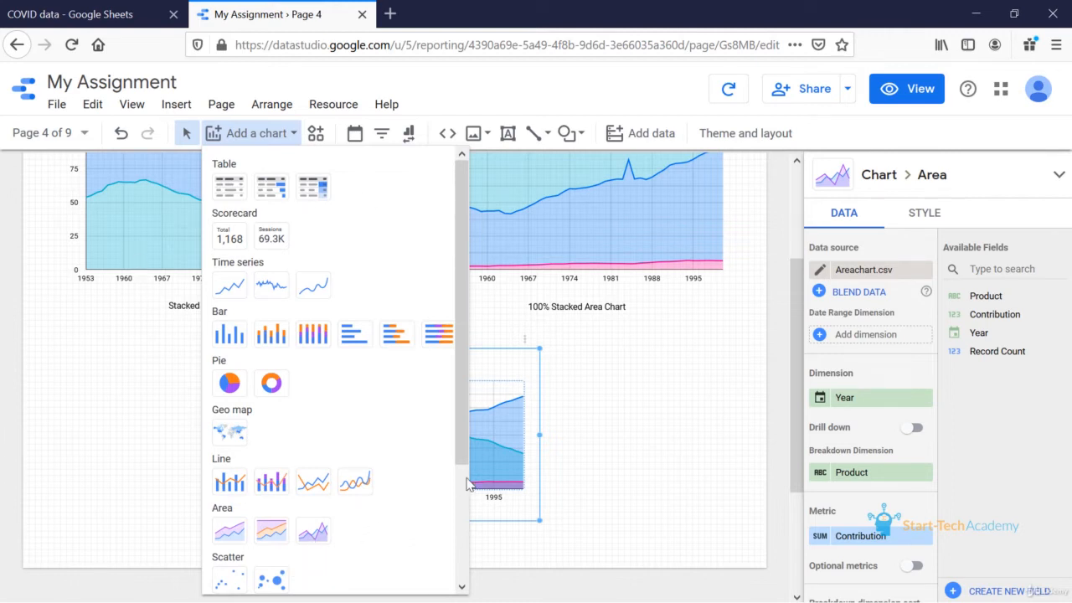
pyautogui.click(464, 436)
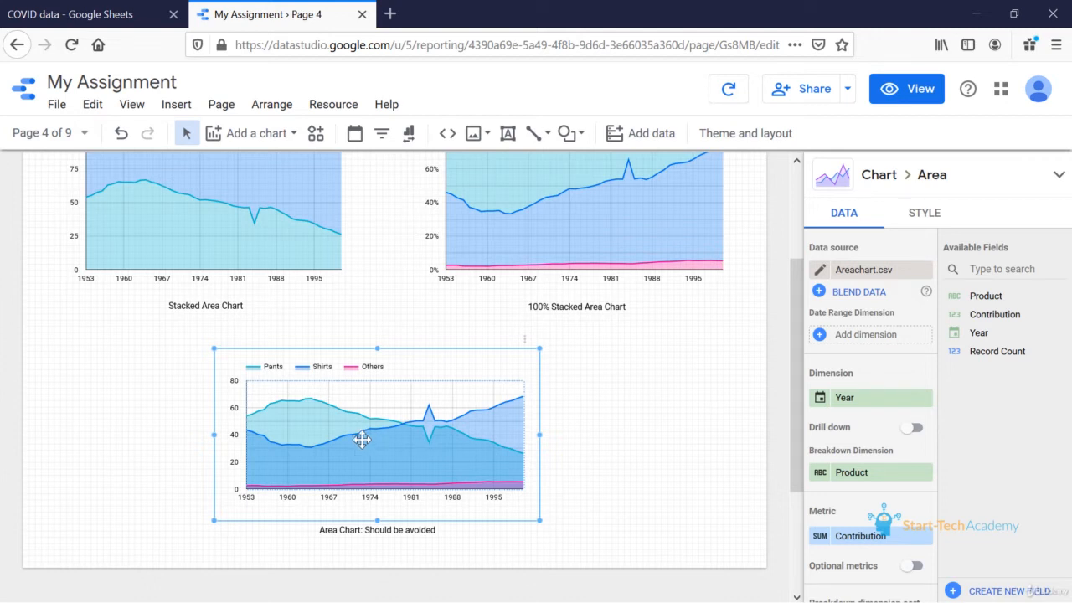
pyautogui.scroll(2, 352, 438)
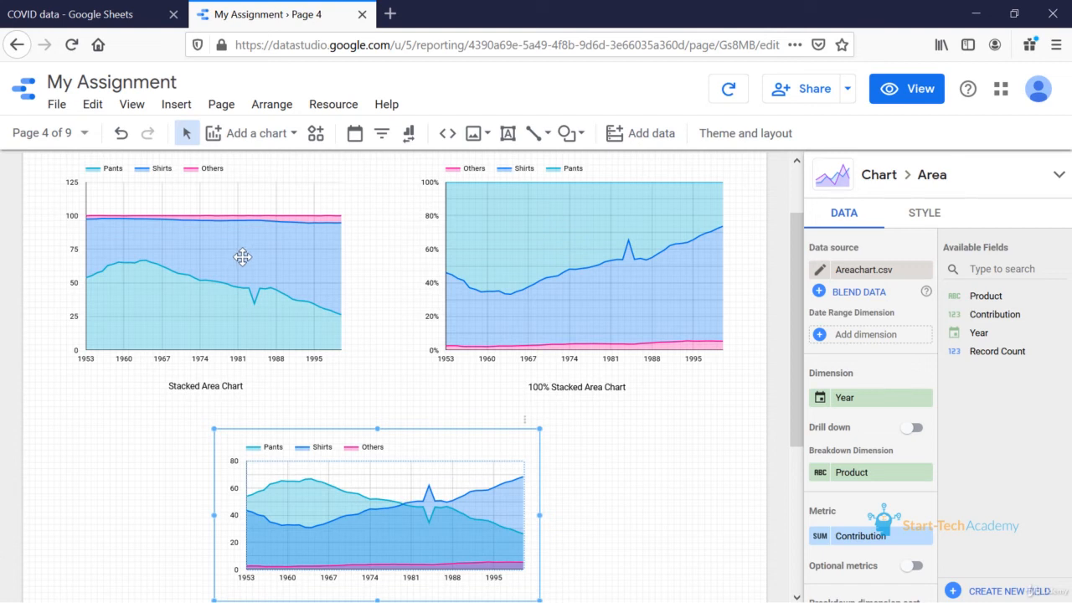
pyautogui.click(630, 418)
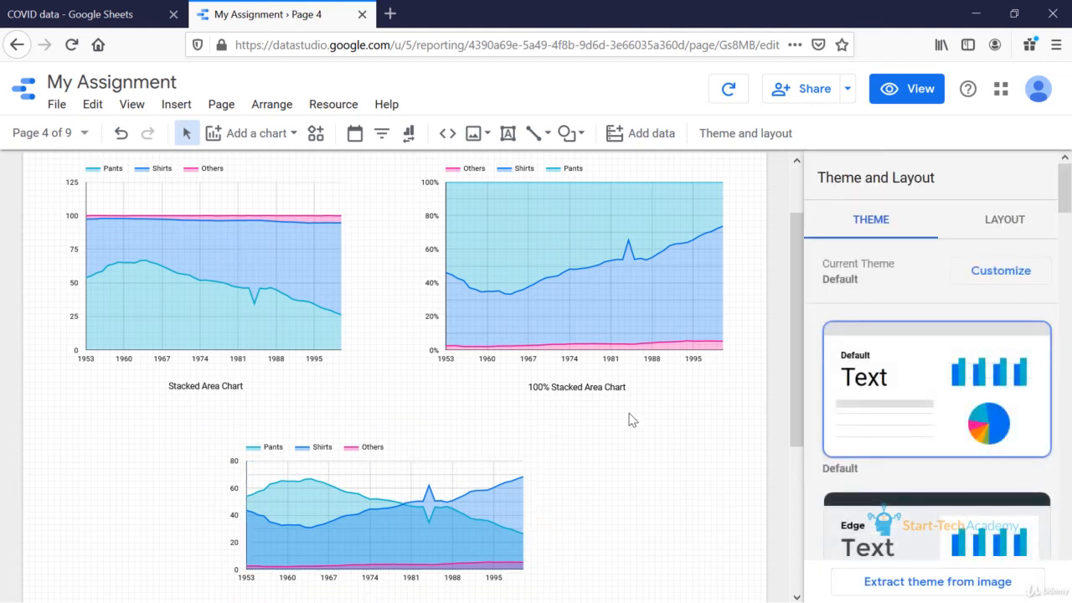